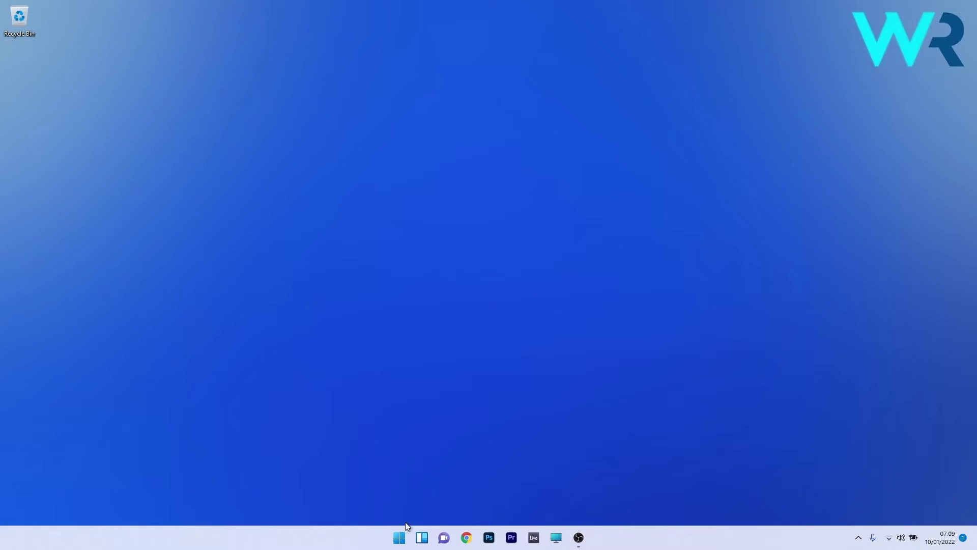
Bring up the Start menu's power options, then dismiss them without restarting
{"action": "left_click", "coordinate": [400, 535]}
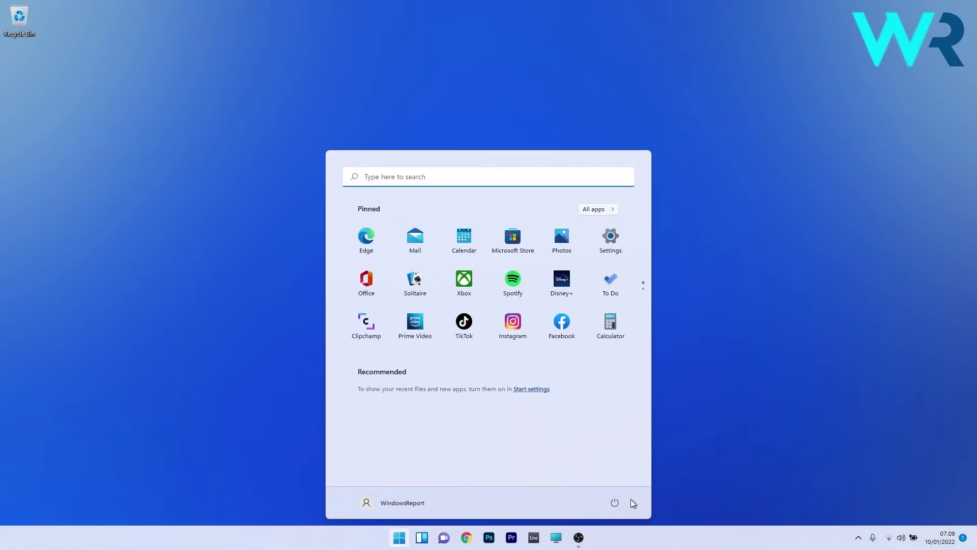
{"action": "left_click", "coordinate": [615, 502]}
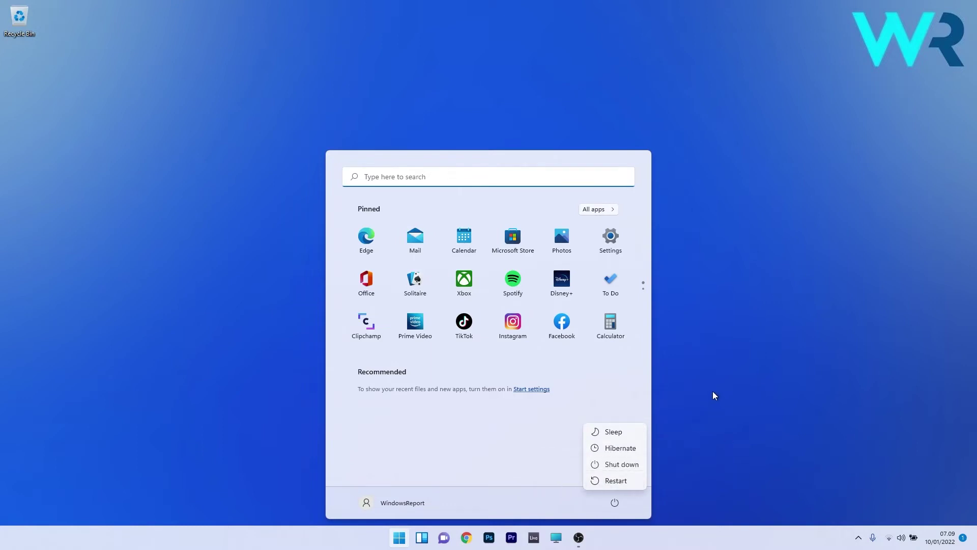
{"action": "key", "text": "Escape"}
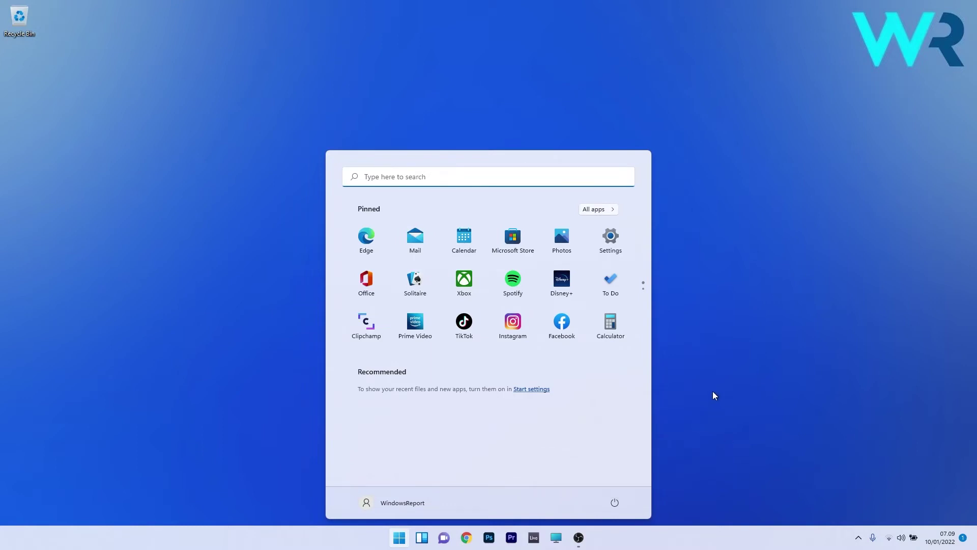
{"action": "left_click", "coordinate": [645, 344]}
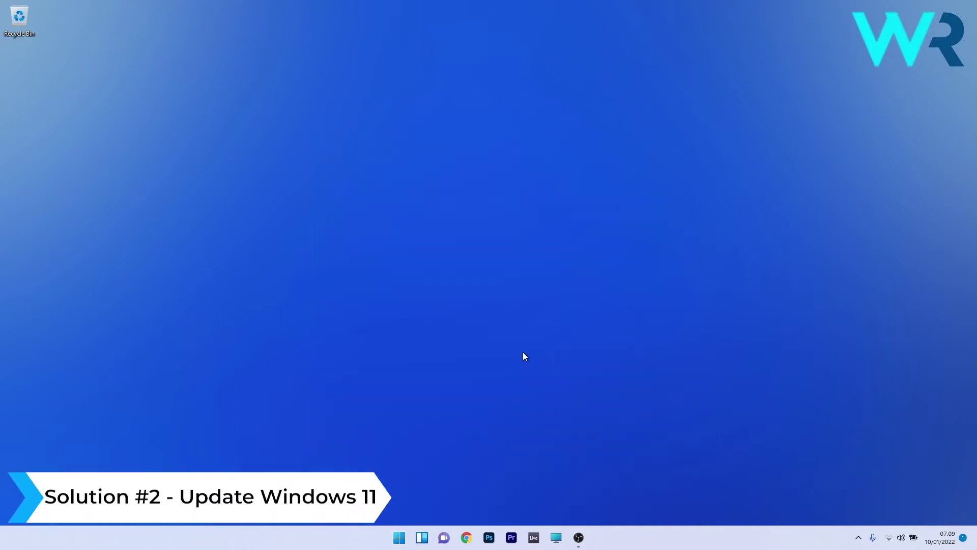
Start a check for new updates on the Windows Update page of Settings
{"action": "left_click", "coordinate": [398, 544]}
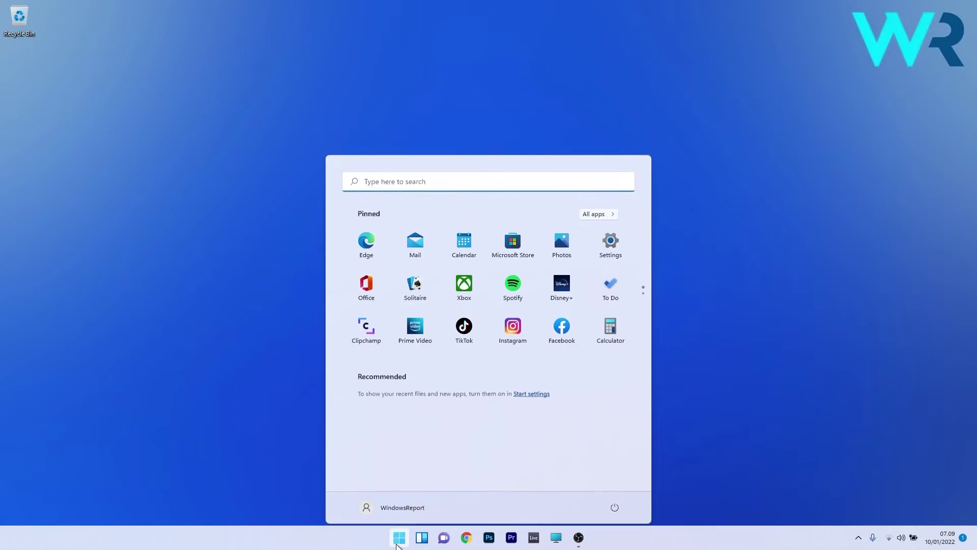
{"action": "left_click", "coordinate": [613, 244]}
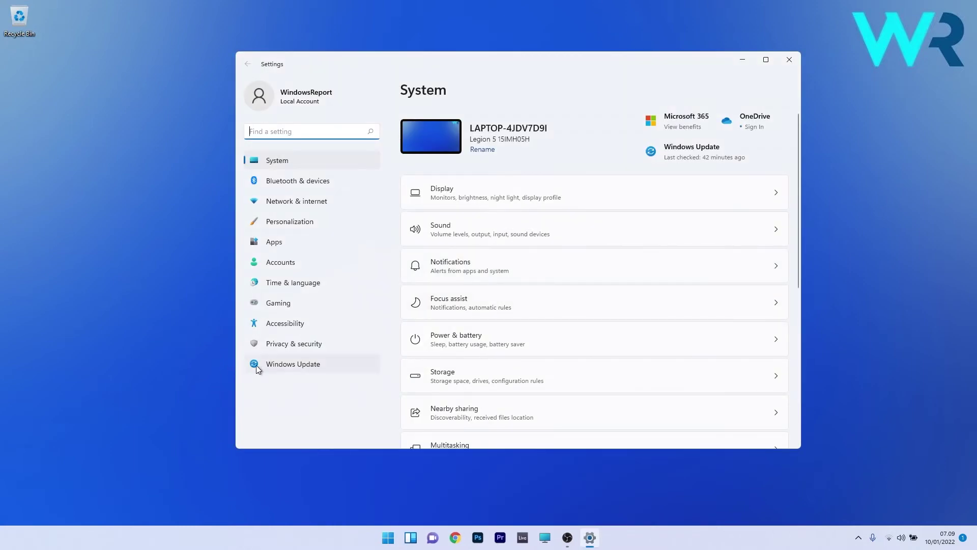
{"action": "left_click", "coordinate": [293, 366]}
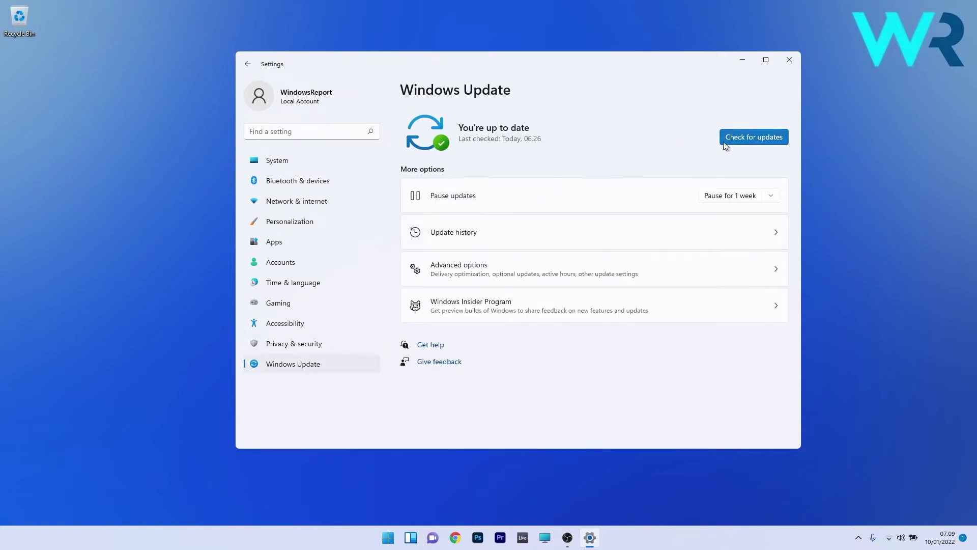
{"action": "left_click", "coordinate": [741, 139]}
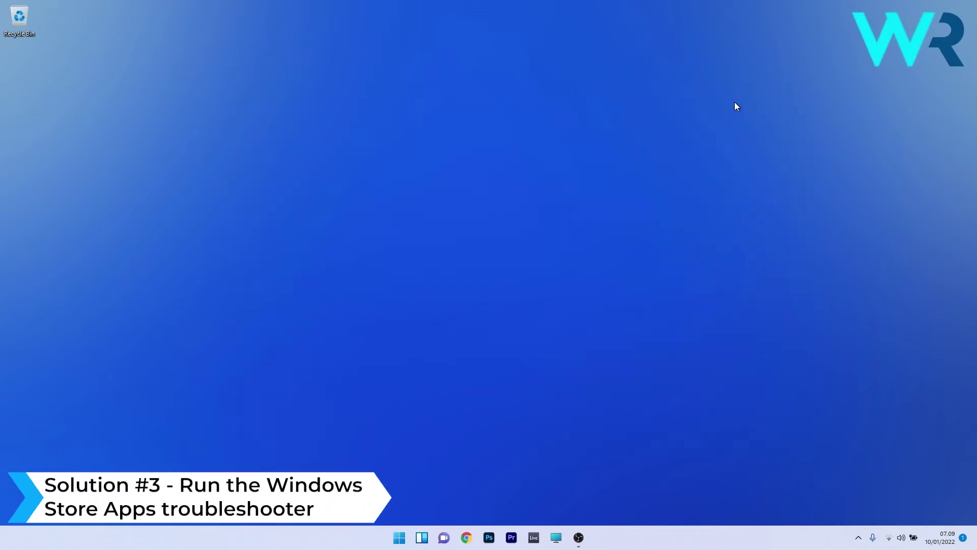
Run the Windows Store Apps troubleshooter from System > Troubleshoot > Other troubleshooters
{"action": "key", "text": "super"}
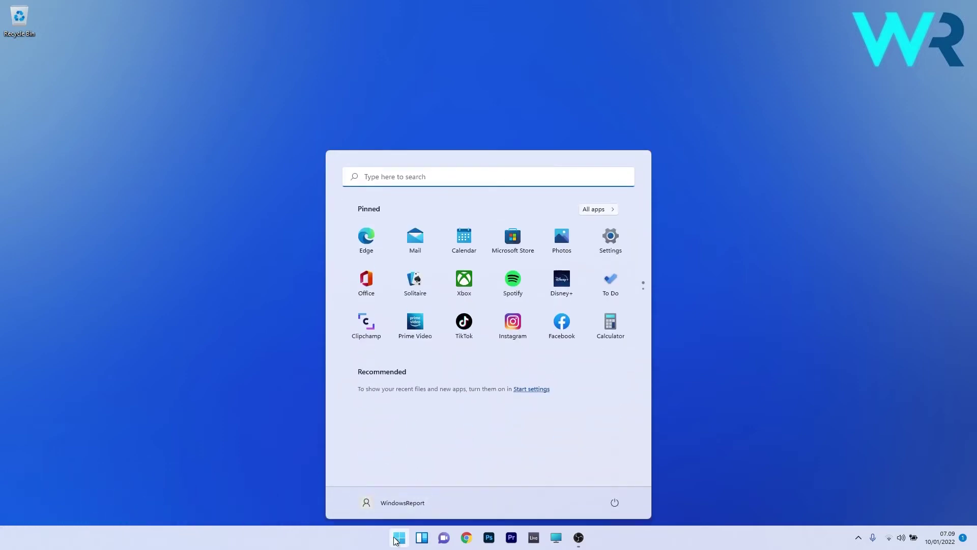
{"action": "left_click", "coordinate": [611, 237]}
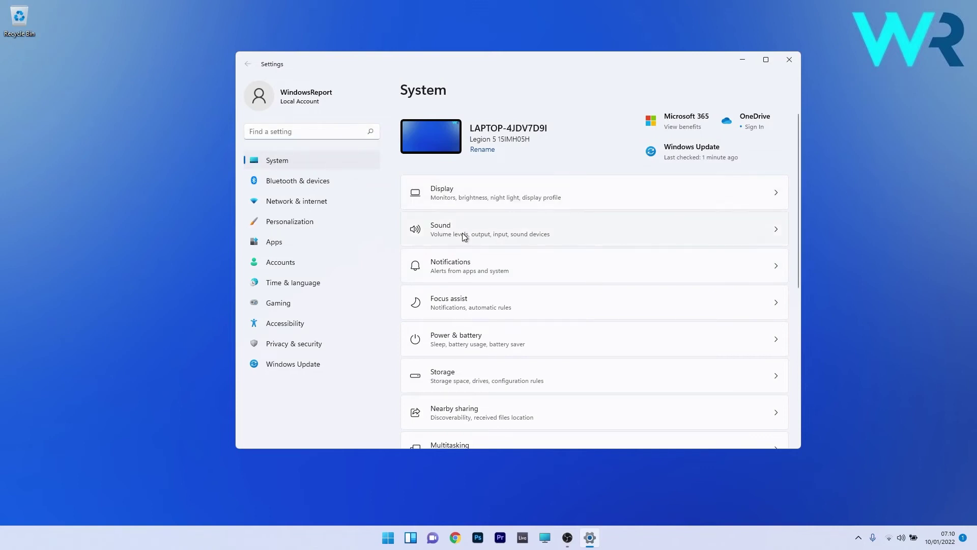
{"action": "scroll", "coordinate": [498, 260], "scroll_direction": "down", "scroll_amount": 2}
{"action": "scroll", "coordinate": [496, 256], "scroll_direction": "down", "scroll_amount": 3}
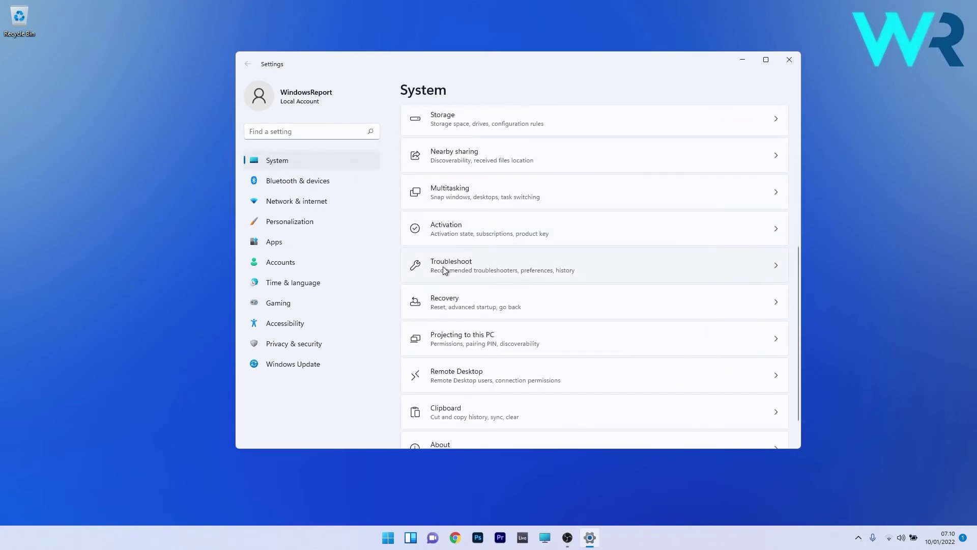
{"action": "left_click", "coordinate": [700, 272]}
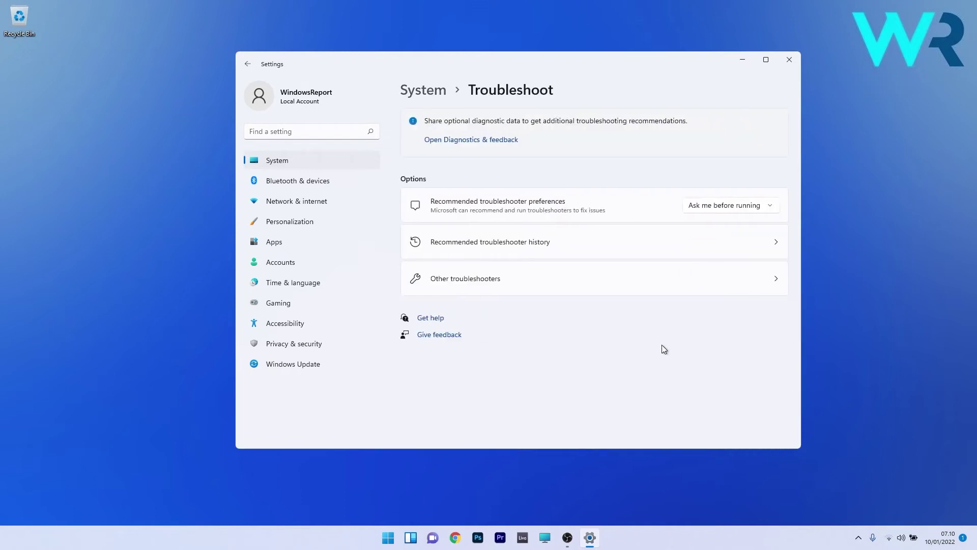
{"action": "left_click", "coordinate": [543, 286]}
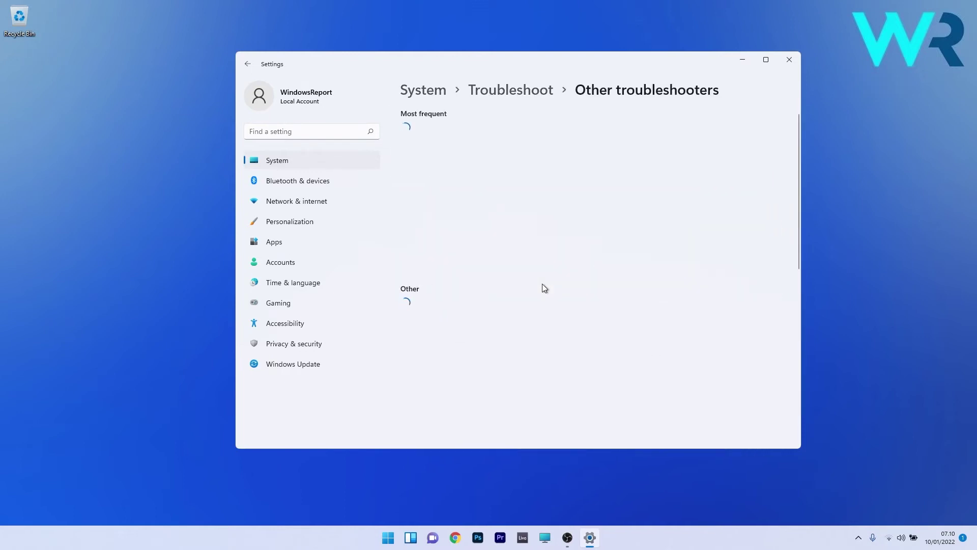
{"action": "scroll", "coordinate": [543, 285], "scroll_direction": "down", "scroll_amount": 5}
{"action": "scroll", "coordinate": [542, 284], "scroll_direction": "down", "scroll_amount": 3}
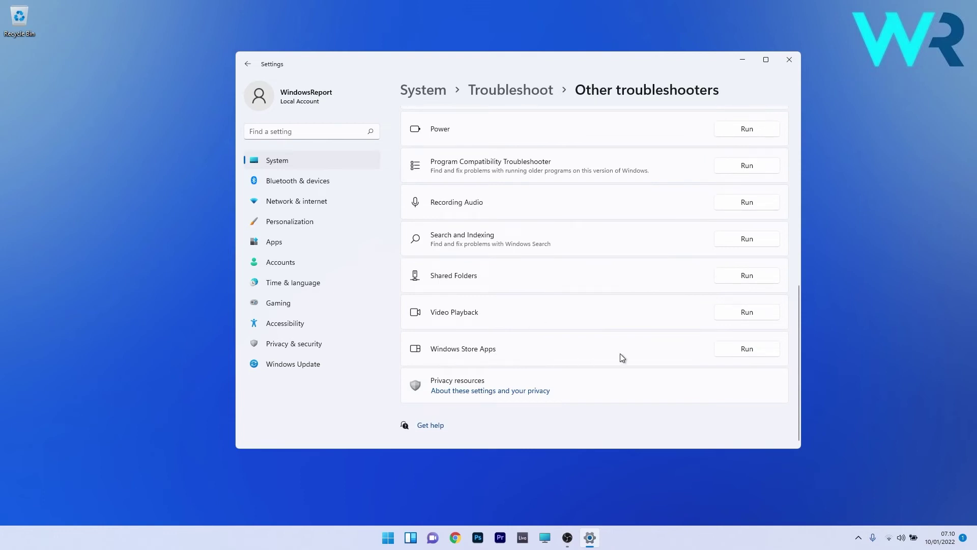
{"action": "left_click", "coordinate": [757, 348]}
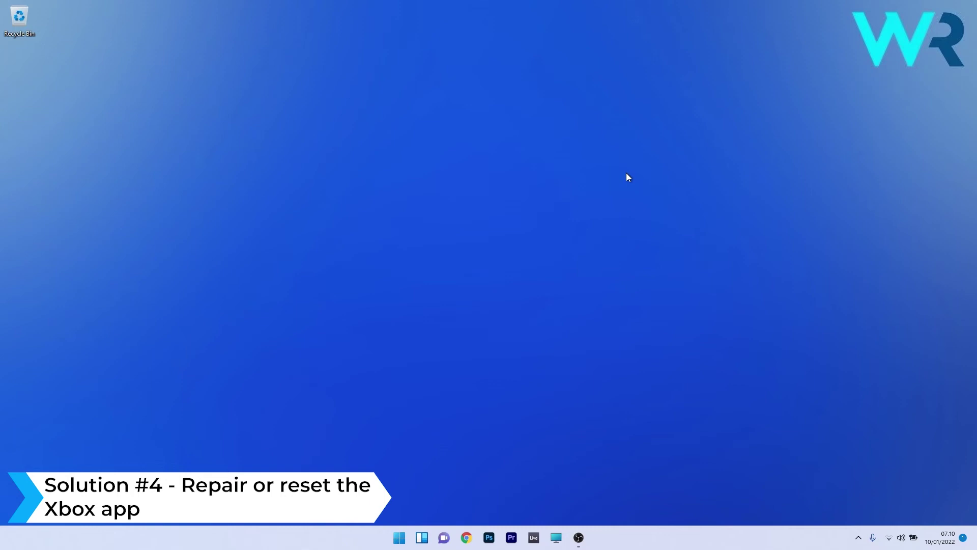
Filter the installed apps list by 'xbox' and open the Xbox app's options menu
{"action": "left_click", "coordinate": [399, 538]}
{"action": "left_click", "coordinate": [605, 244]}
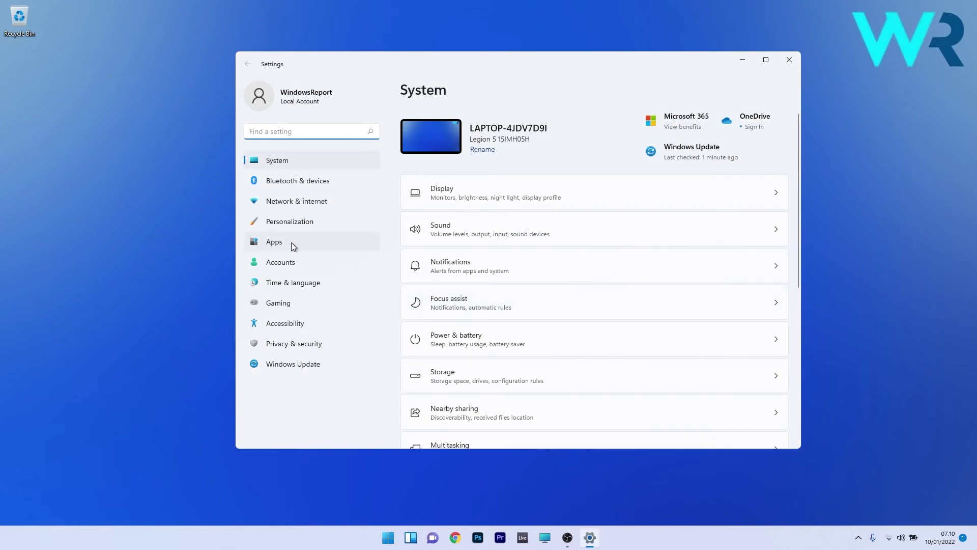
{"action": "left_click", "coordinate": [295, 242]}
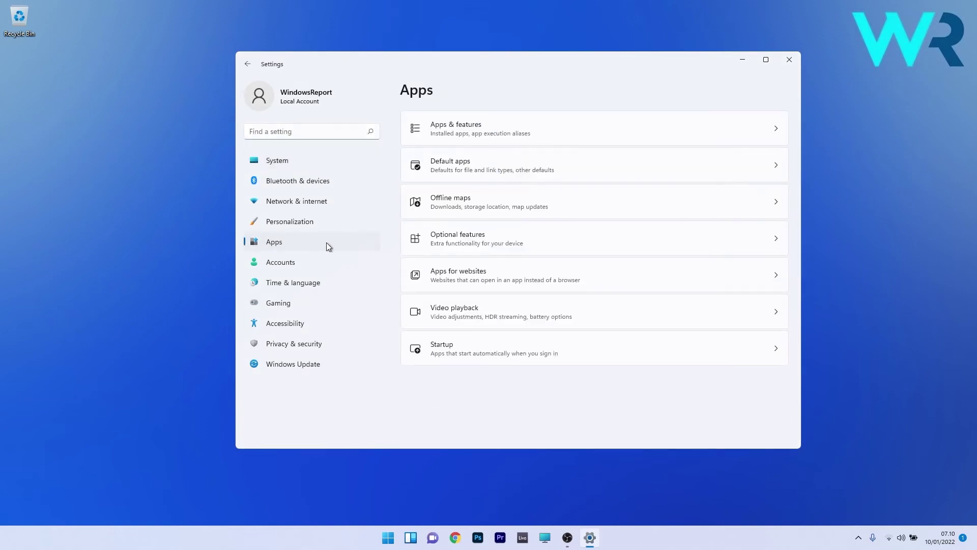
{"action": "left_click", "coordinate": [607, 133]}
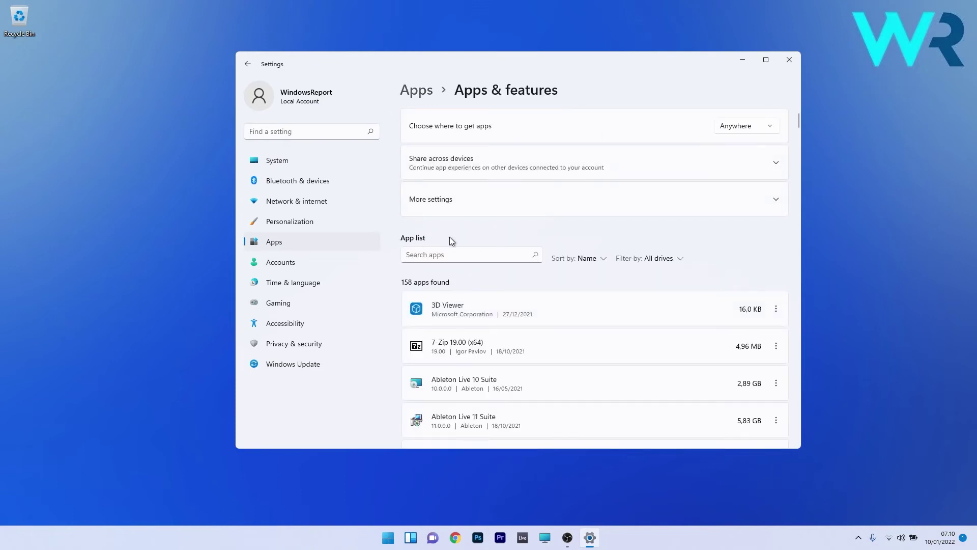
{"action": "left_click", "coordinate": [462, 256]}
{"action": "type", "text": "xbo"}
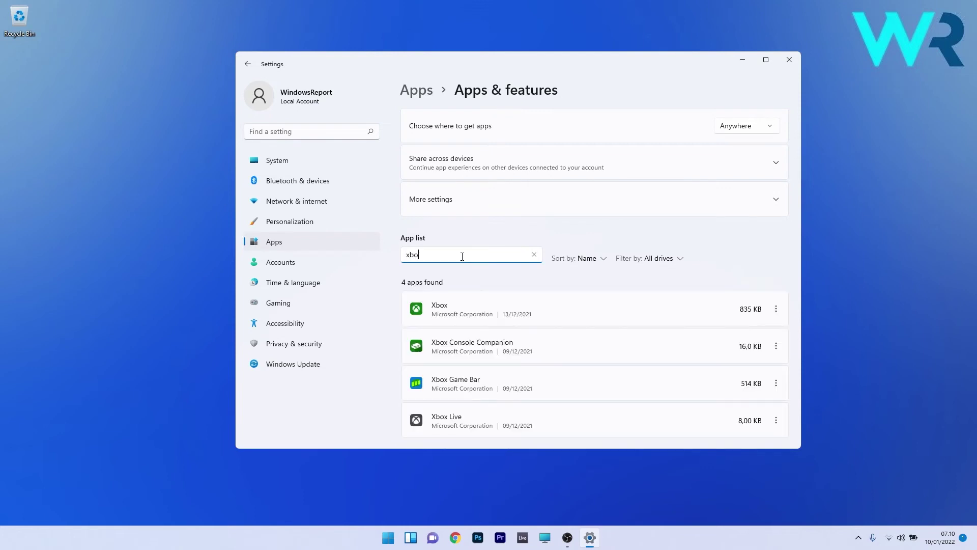
{"action": "type", "text": "x"}
{"action": "left_click", "coordinate": [775, 309]}
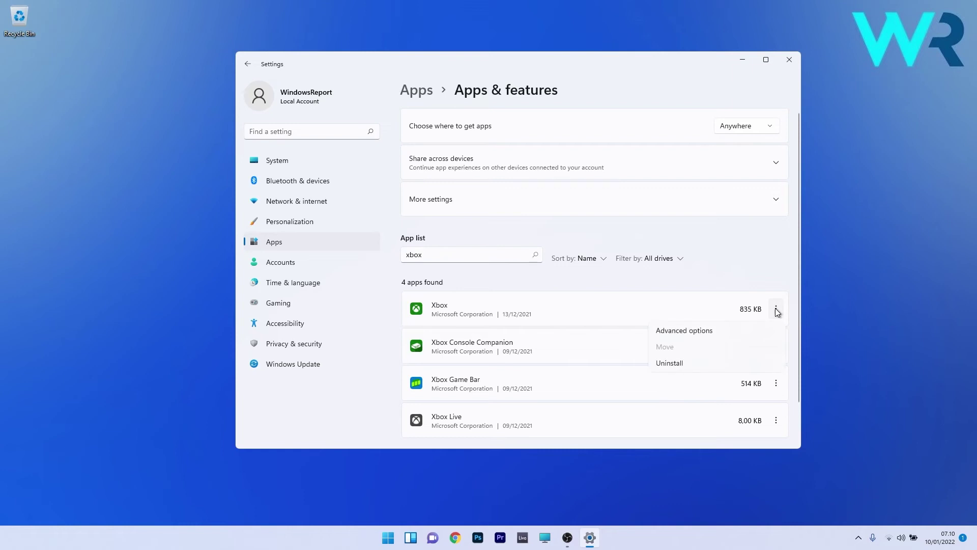
View the Xbox app's Advanced options down to Repair and Reset, then close Settings
{"action": "left_click", "coordinate": [683, 330]}
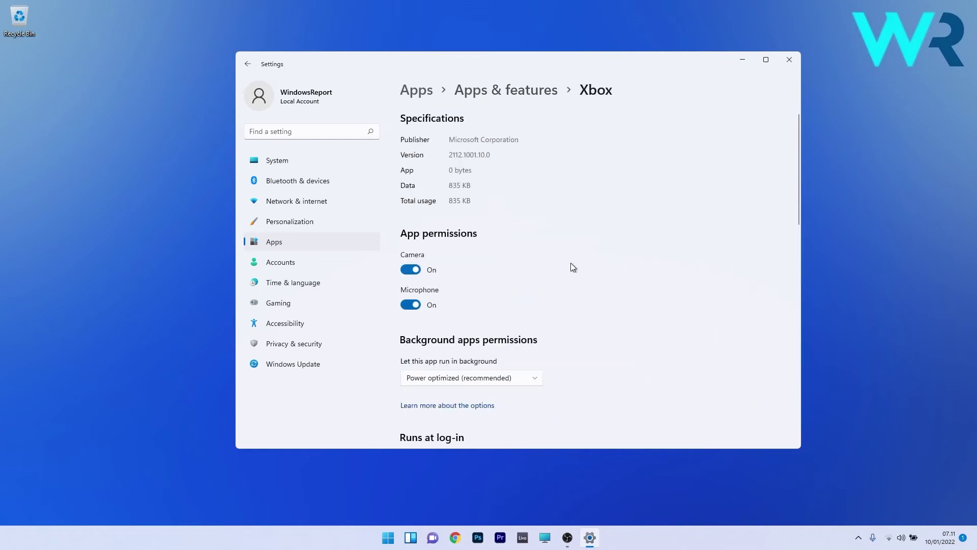
{"action": "scroll", "coordinate": [571, 263], "scroll_direction": "down", "scroll_amount": 10}
{"action": "scroll", "coordinate": [573, 266], "scroll_direction": "down", "scroll_amount": 1}
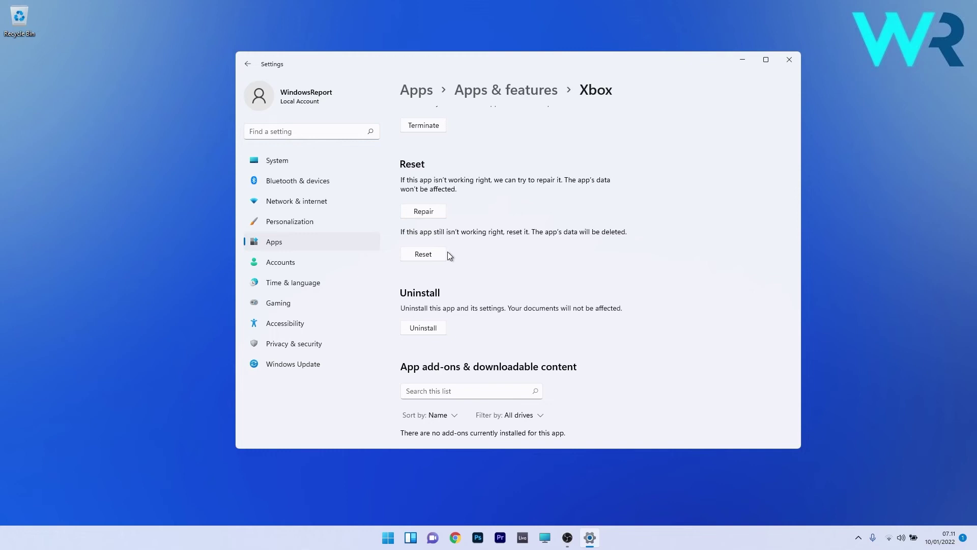
{"action": "left_click", "coordinate": [786, 58]}
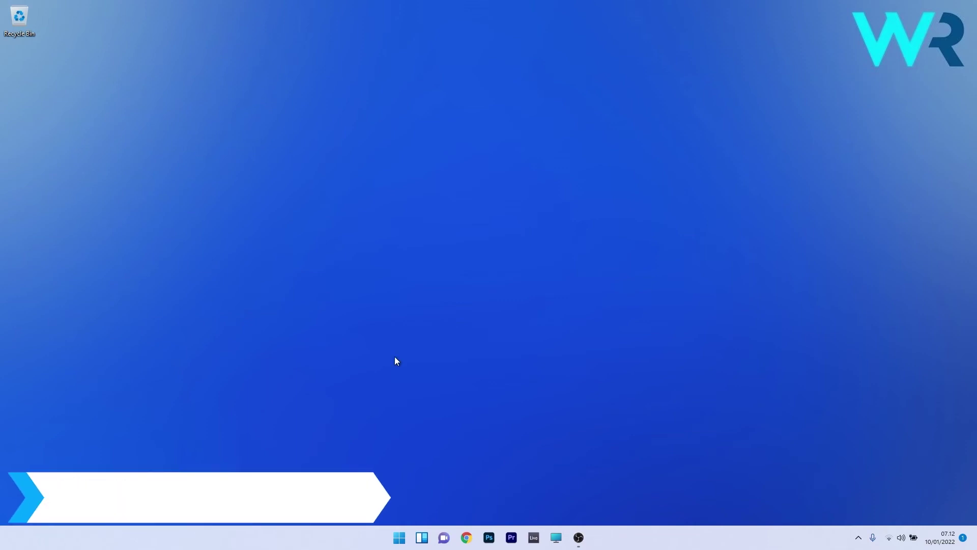
Launch Command Prompt as administrator and centre its window
{"action": "left_click", "coordinate": [399, 538]}
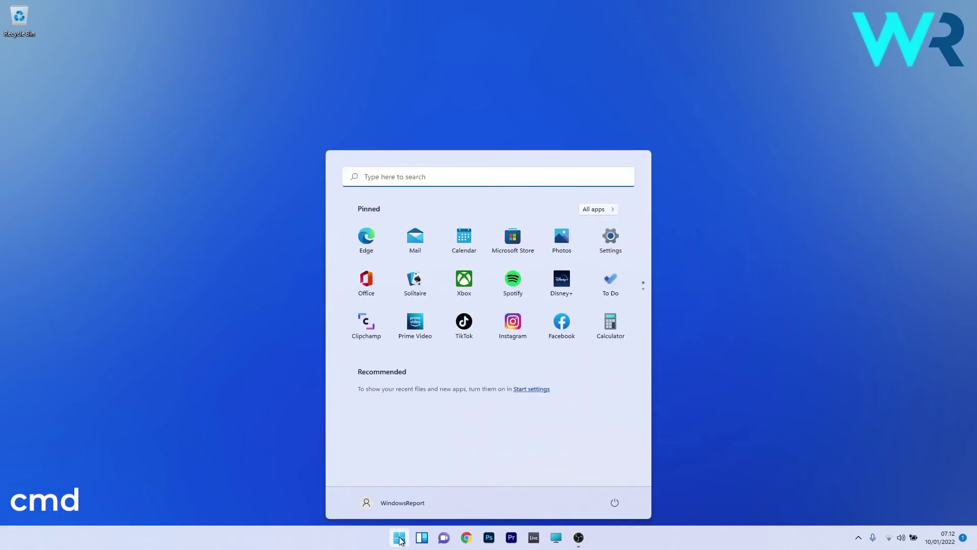
{"action": "type", "text": "cmd"}
{"action": "right_click", "coordinate": [433, 259]}
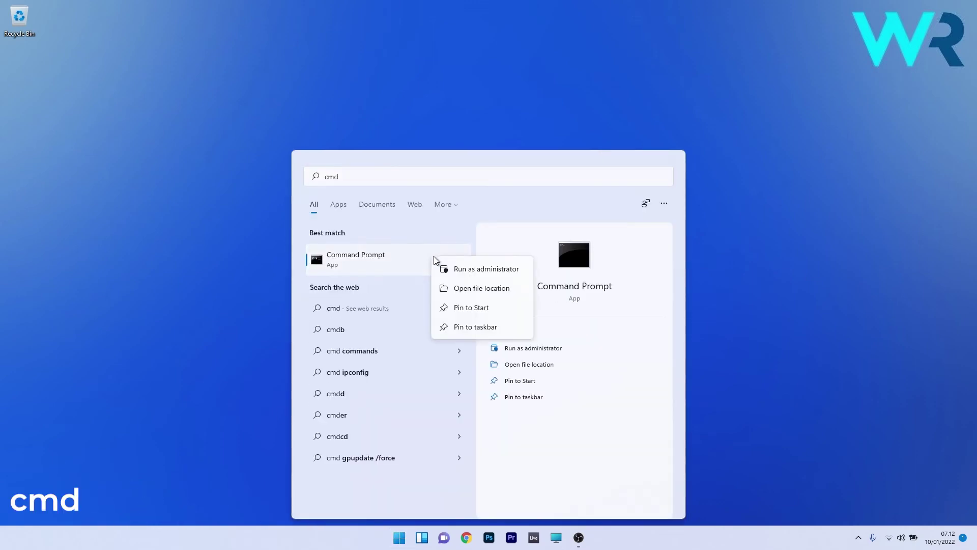
{"action": "left_click", "coordinate": [486, 270]}
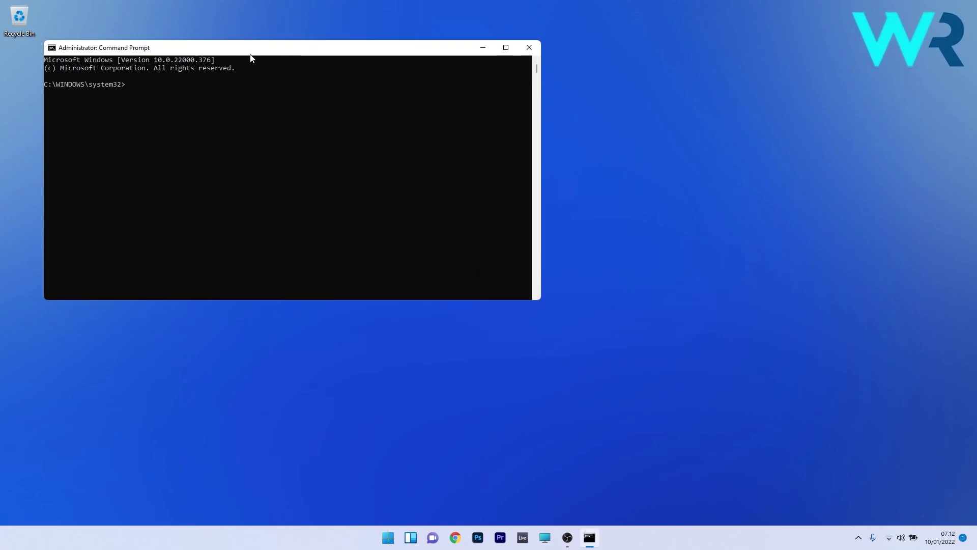
{"action": "left_click_drag", "start_coordinate": [251, 53], "coordinate": [429, 129]}
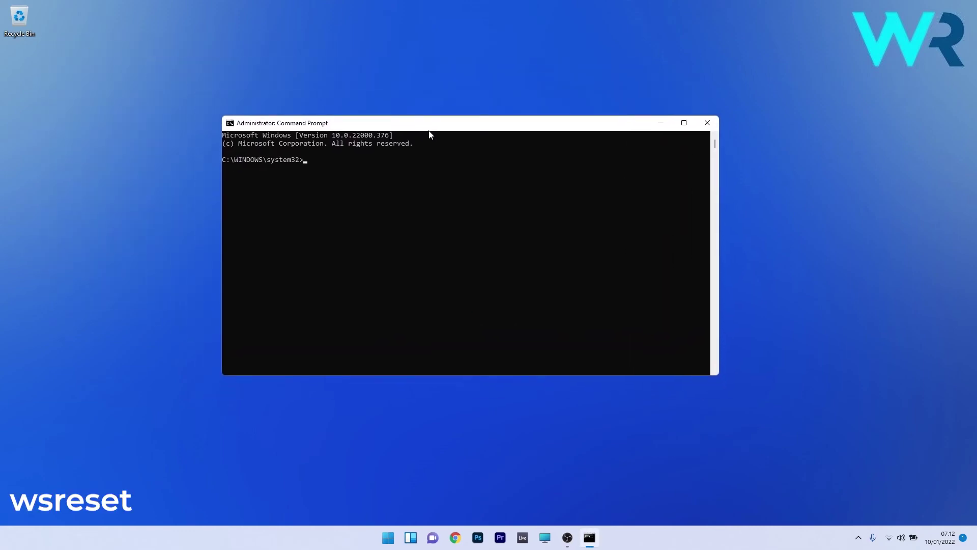
Run wsreset to clear the Store cache, then close the prompt
{"action": "type", "text": "wsreset"}
{"action": "key", "text": "Return"}
{"action": "left_click", "coordinate": [707, 123]}
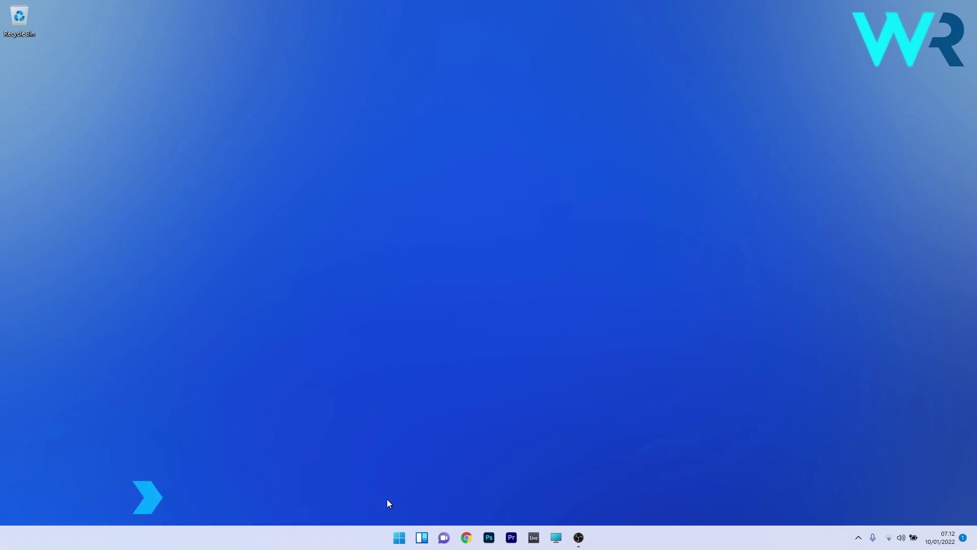
{"action": "left_click", "coordinate": [402, 544]}
{"action": "type", "text": "appwiz"}
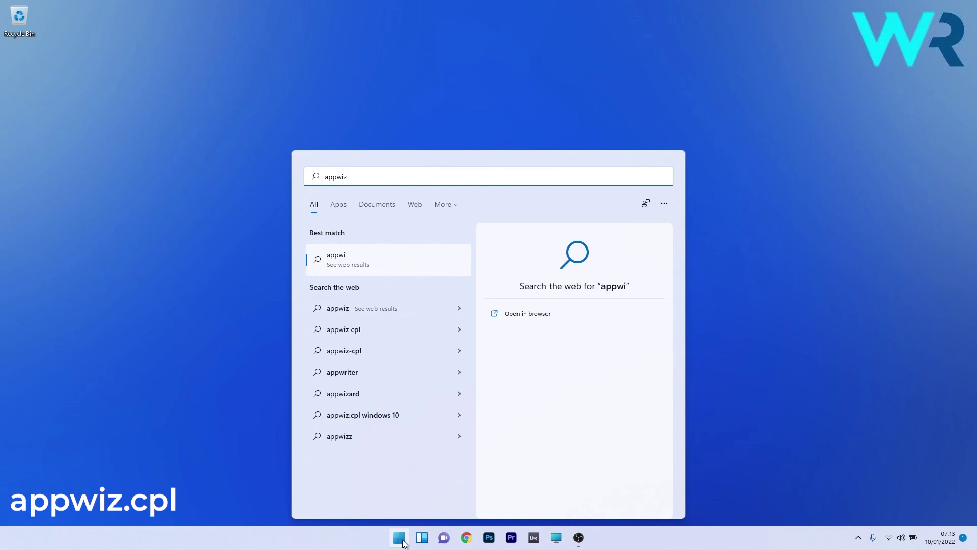
{"action": "type", "text": ".cpl"}
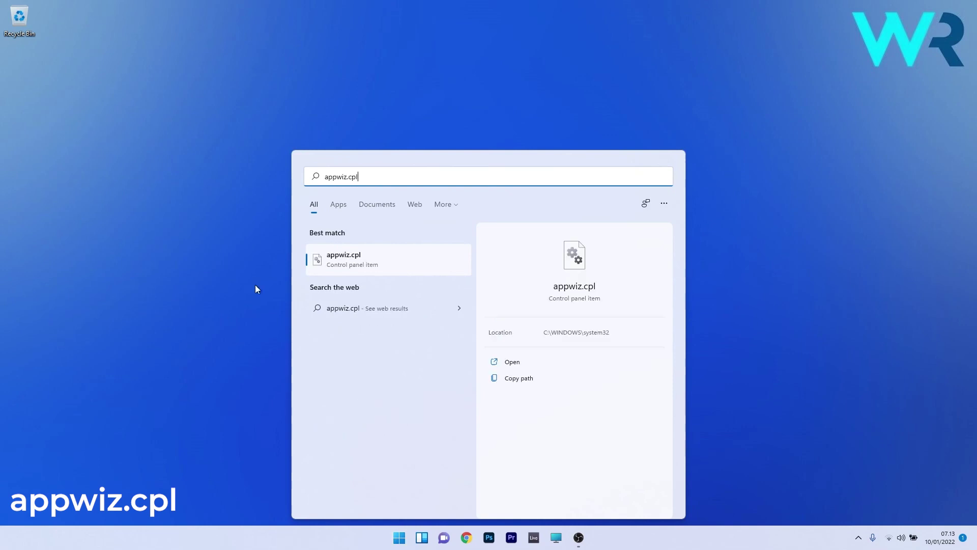
{"action": "left_click", "coordinate": [351, 260]}
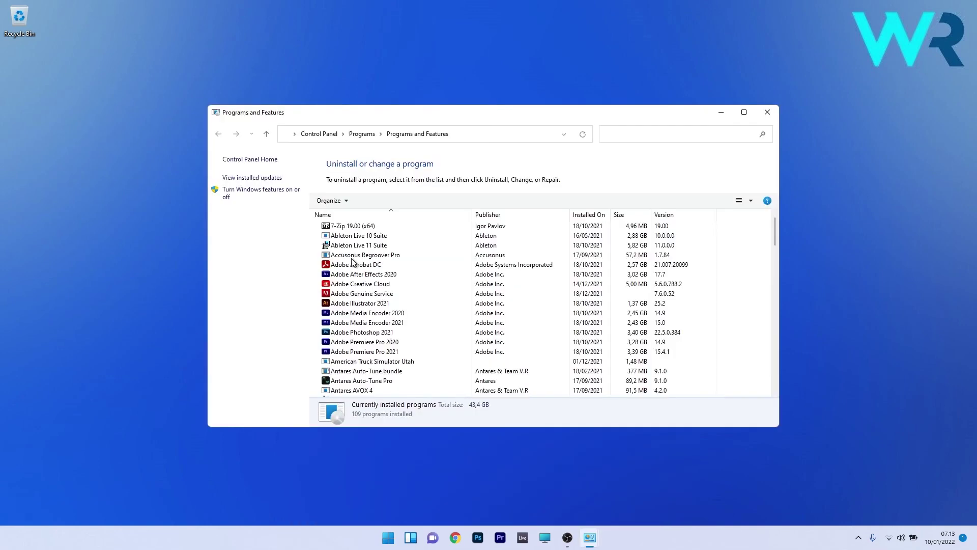
{"action": "left_click", "coordinate": [368, 237]}
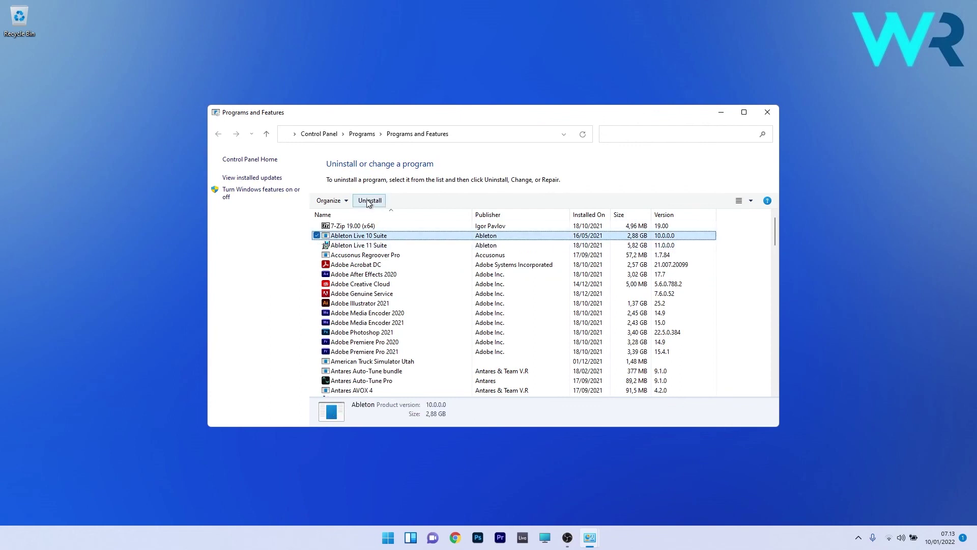
{"action": "left_click", "coordinate": [766, 113]}
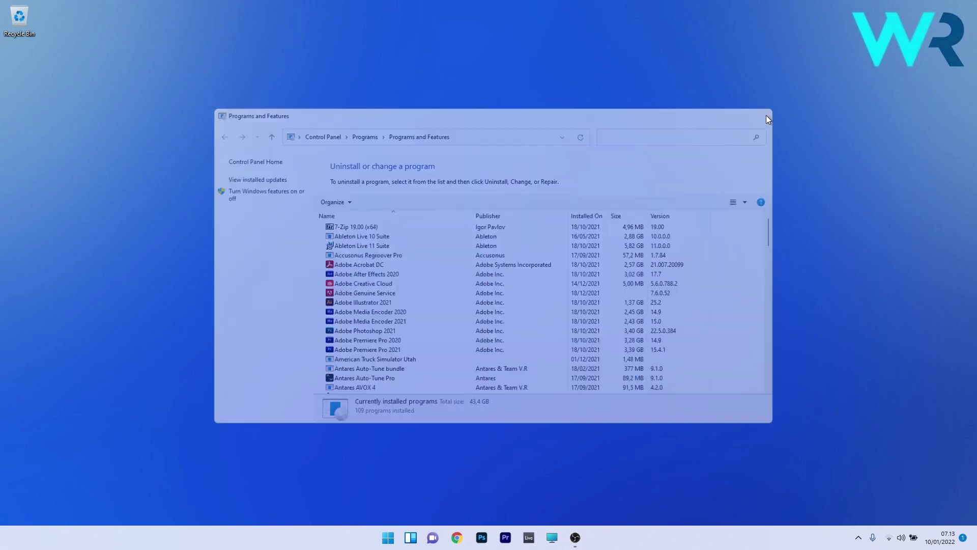